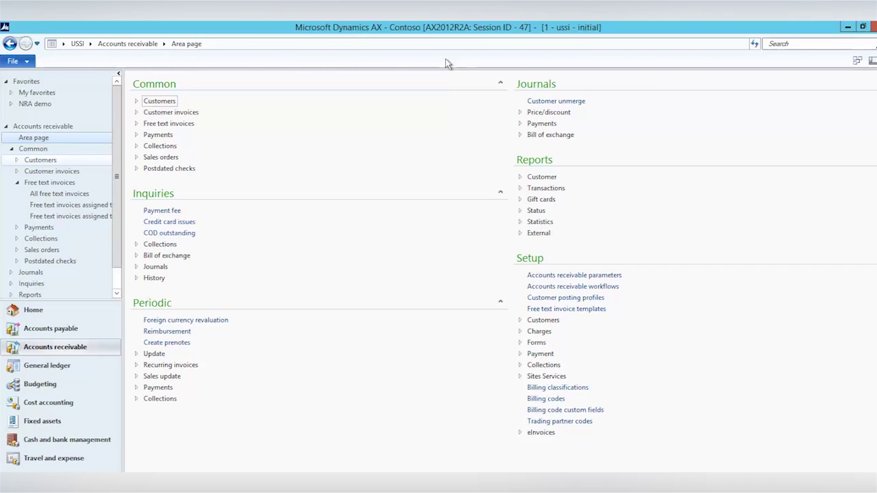
Check the summary account assigned in the GEN customer posting profile, then close the profile form.
click(554, 298)
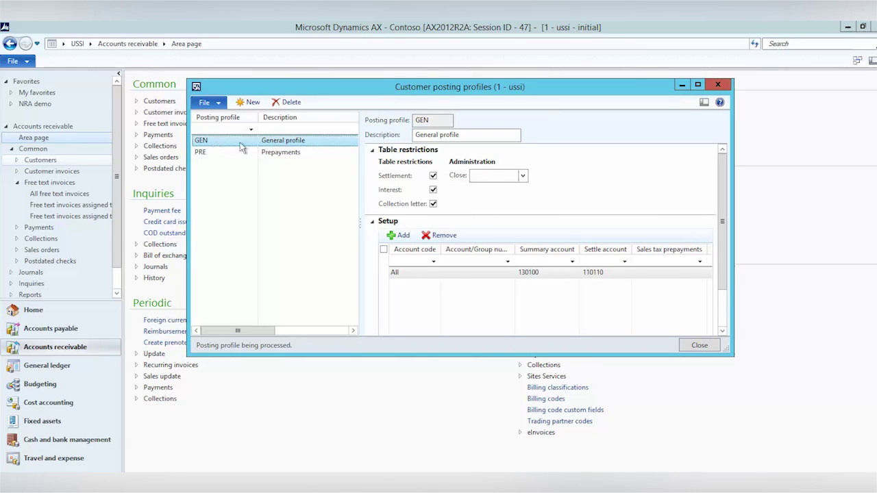
click(557, 276)
click(555, 276)
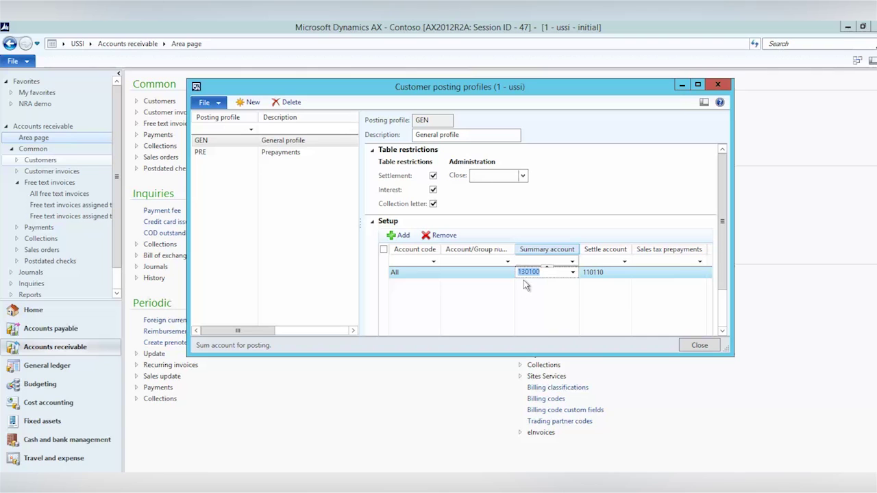
click(699, 345)
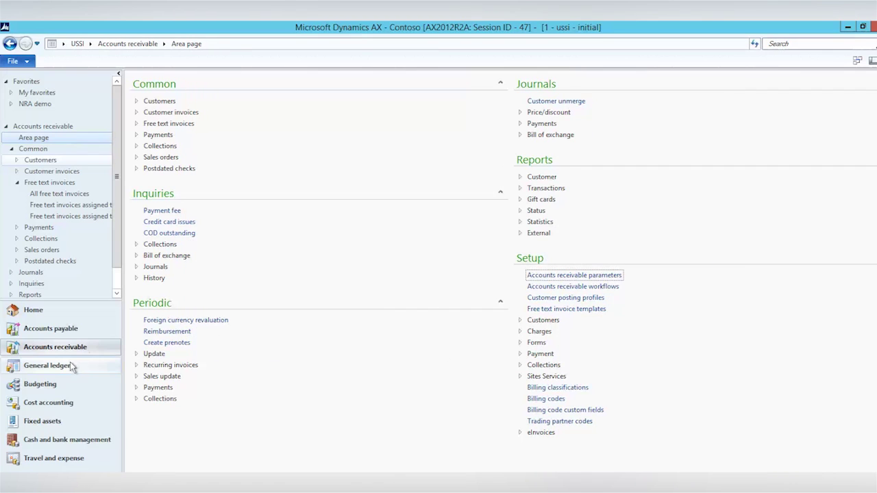
Open the general ledger trial balance and update its balances for 1/1/2016 to 10/31/2016 on the Current posting layer.
click(48, 365)
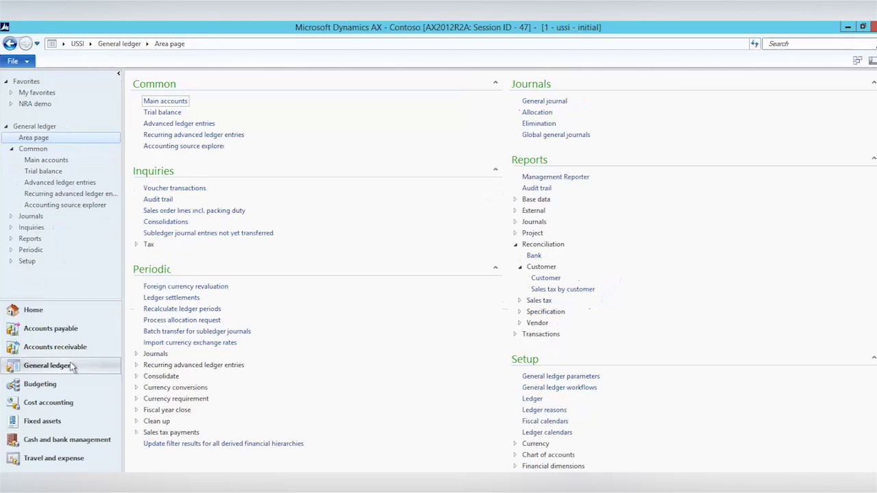
click(177, 114)
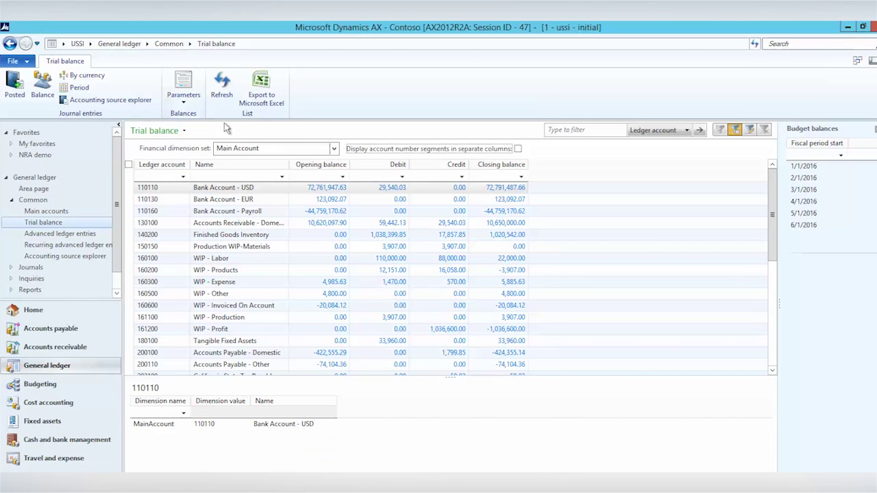
click(194, 97)
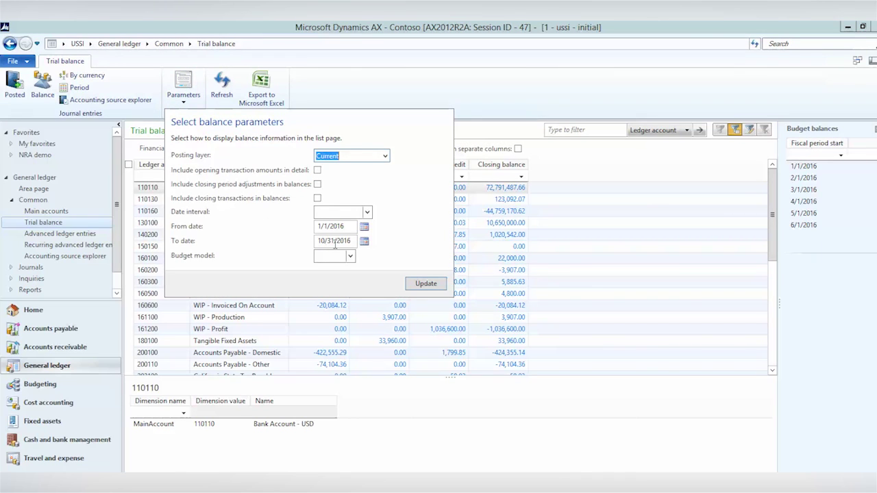
click(427, 283)
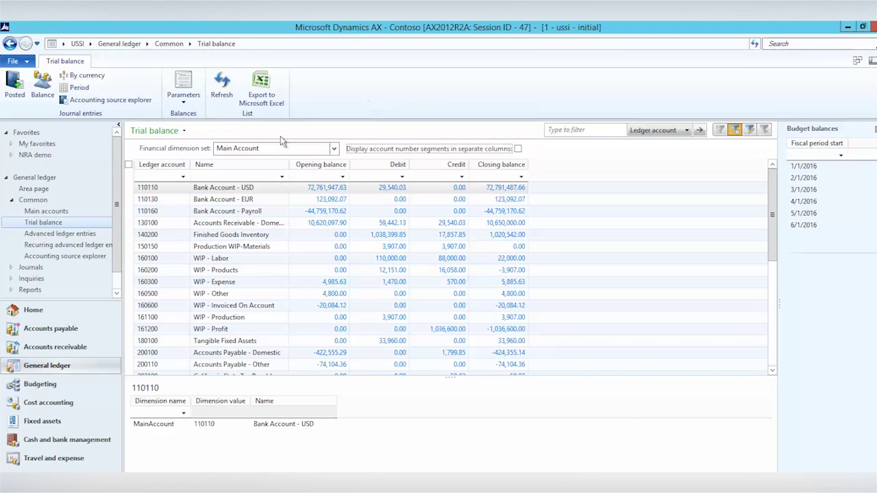
Copy the Accounts Receivable - Domestic closing balance into the GL Account balance cell B3 of the AR Reconciliation workbook in Excel.
click(129, 224)
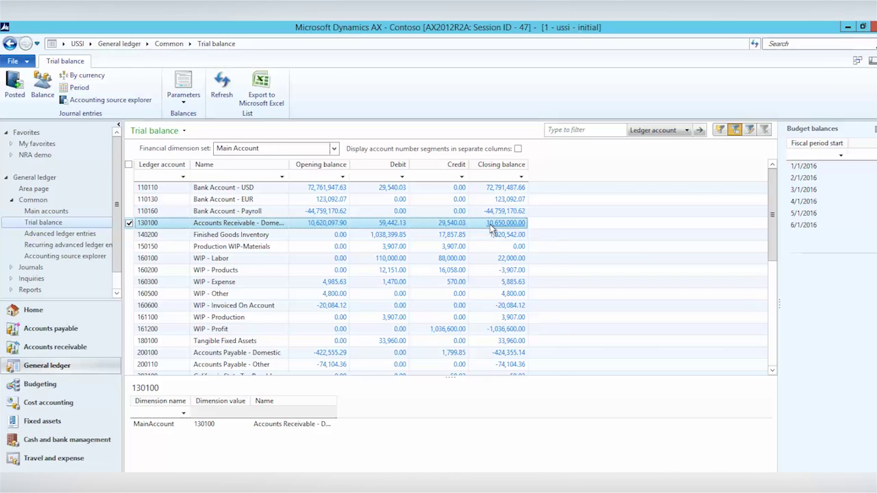
right_click(490, 224)
click(480, 235)
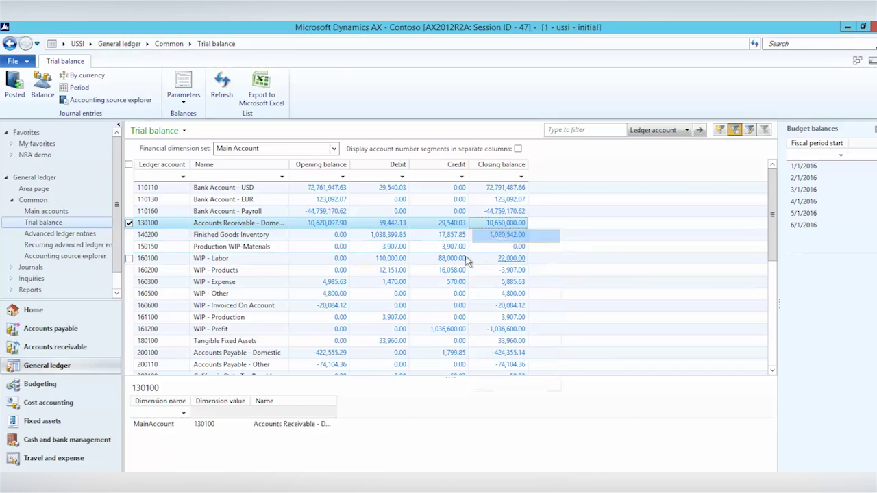
click(188, 459)
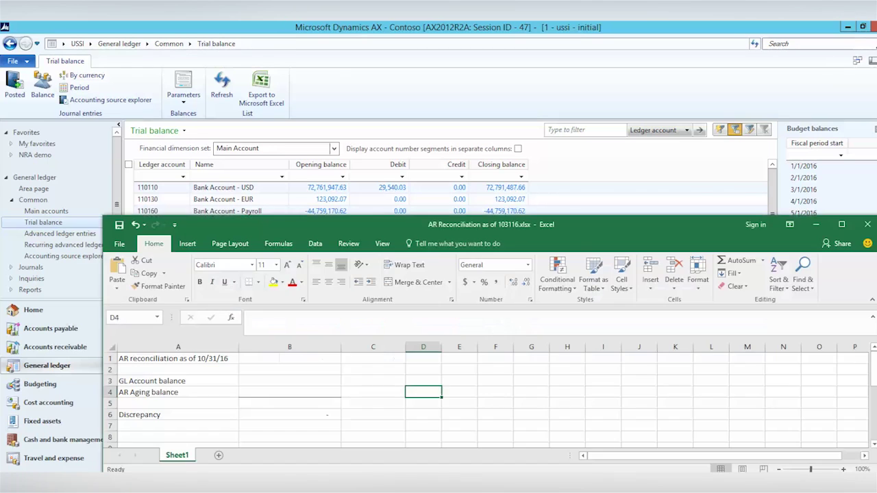
click(281, 381)
key(ctrl+v)
click(295, 392)
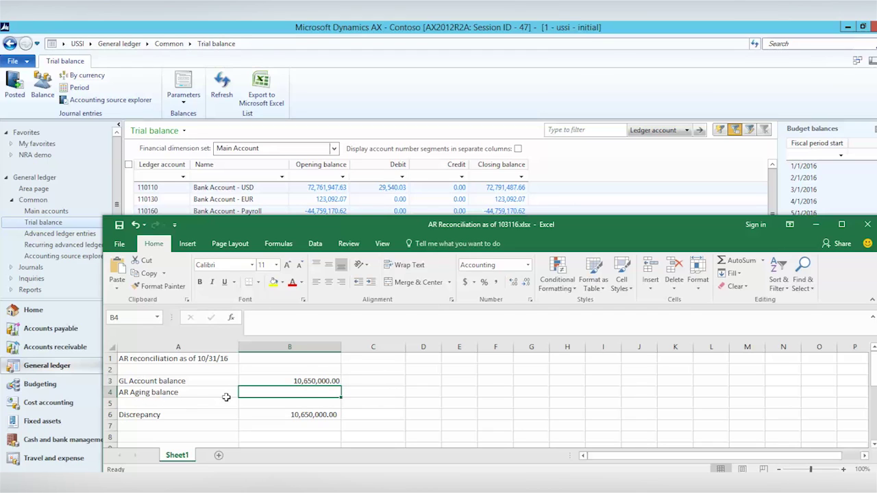
Return to Dynamics AX and run the accounts receivable Customer aging report with balances as of 10/31/2016.
click(483, 99)
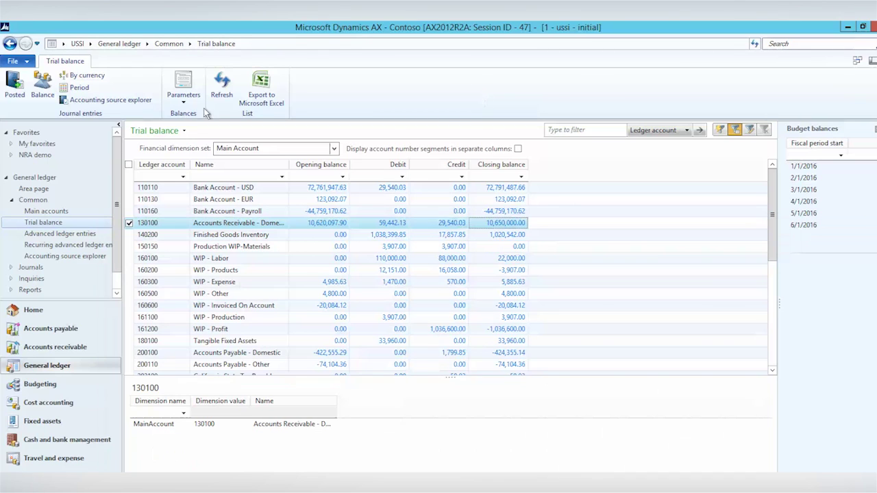
click(85, 348)
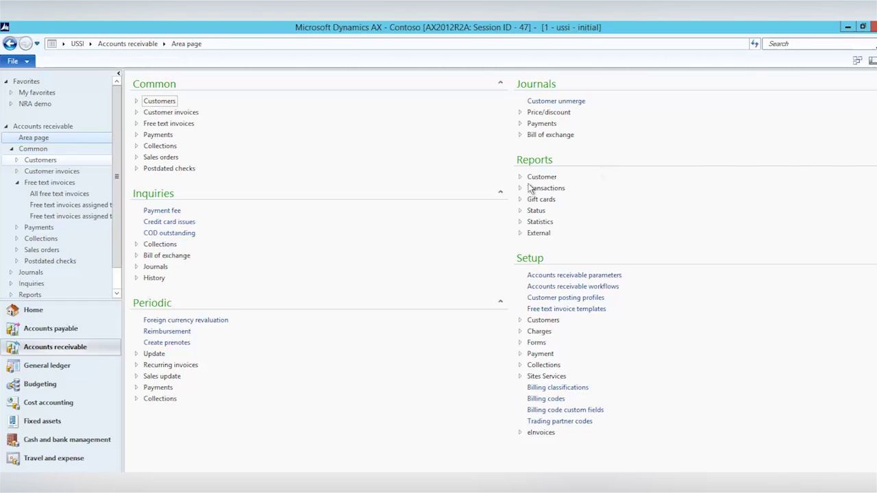
click(519, 211)
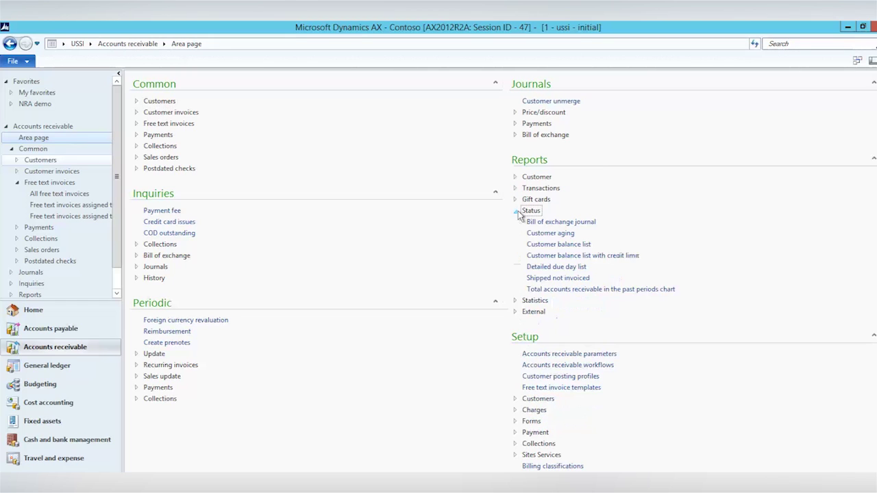
click(548, 234)
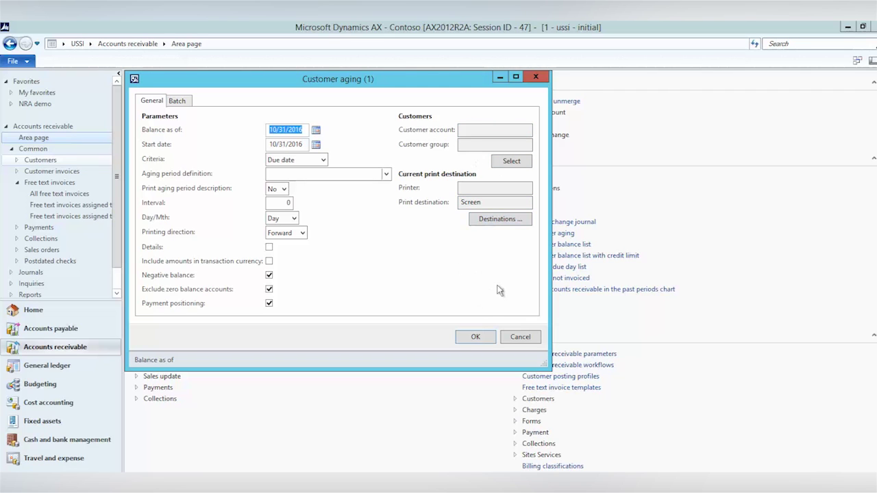
click(472, 338)
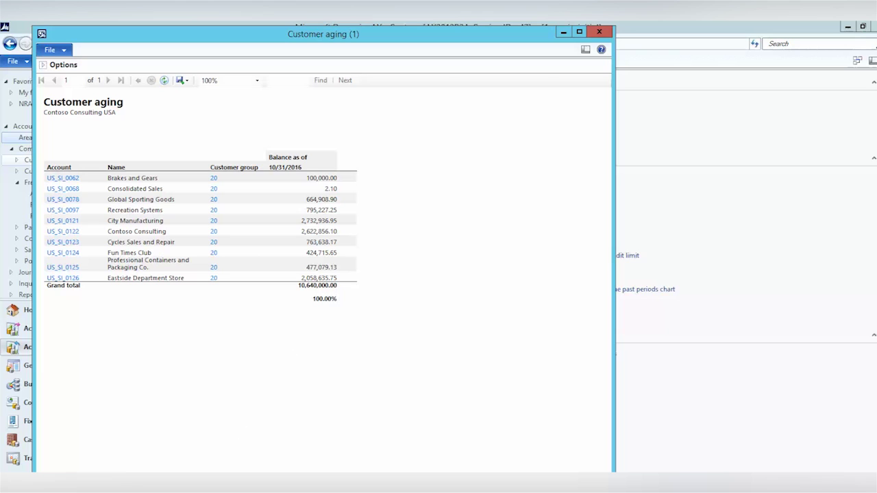
Enter 10,640,000 as the AR Aging balance in cell B4 of the Excel workbook, and close the Customer aging report in Dynamics AX.
key(alt+Tab)
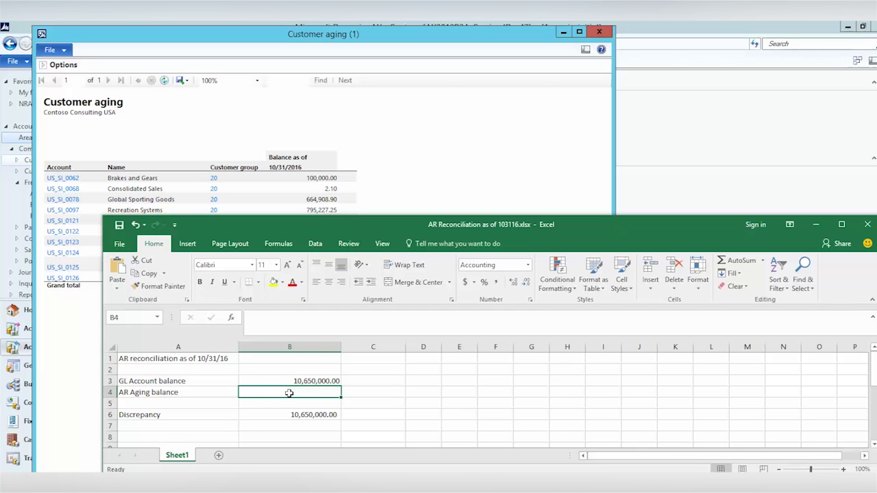
text(106)
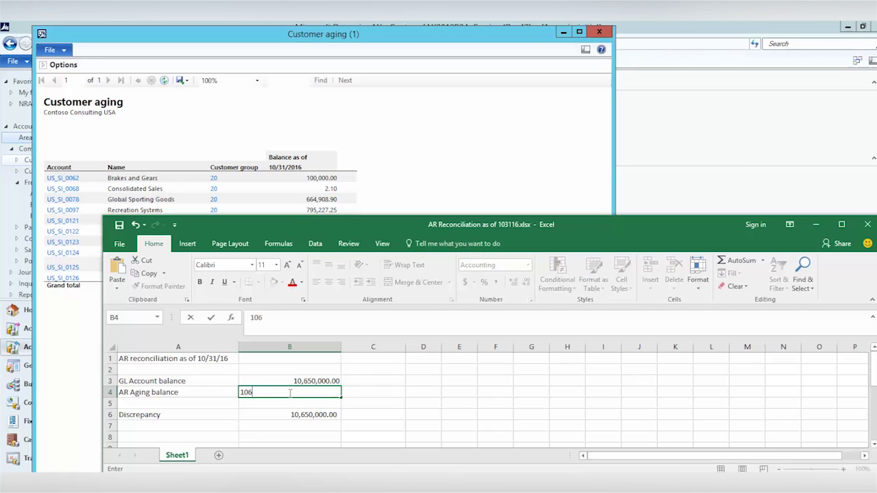
text(0,640,000)
key(Return)
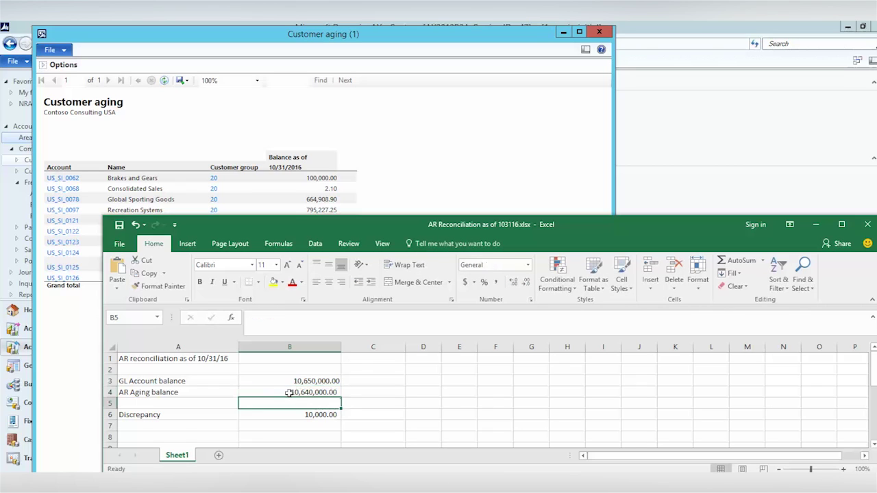
click(346, 414)
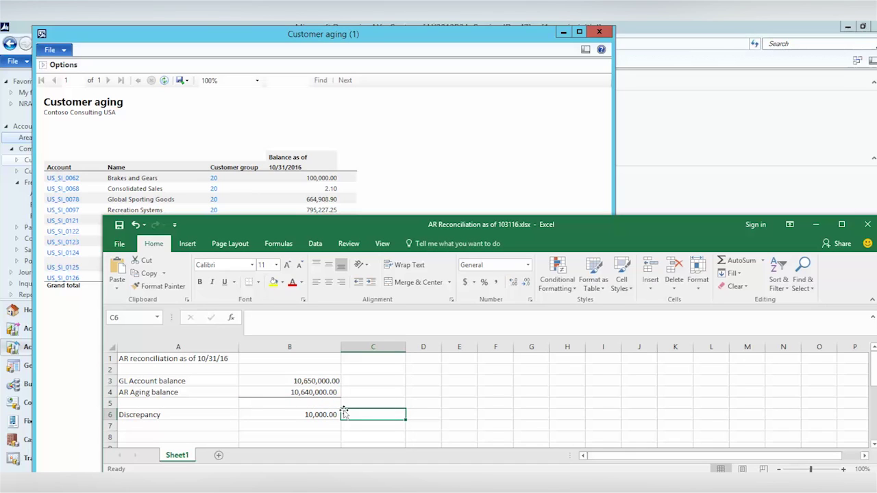
click(489, 160)
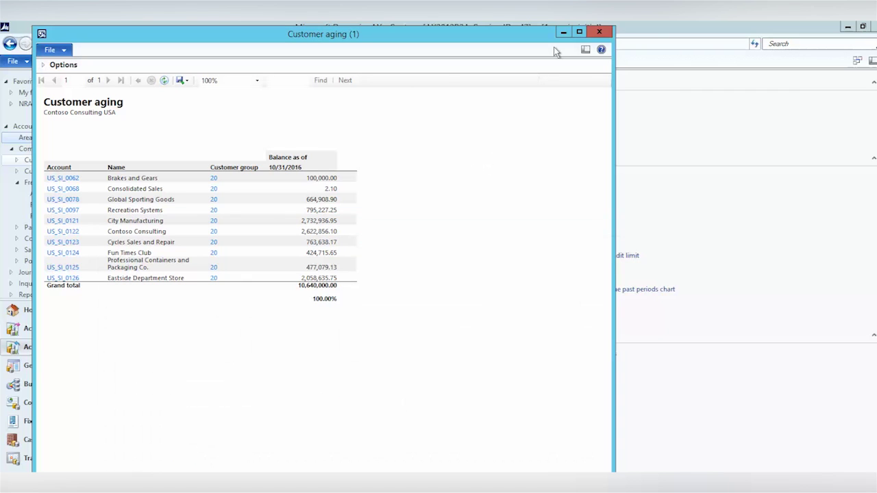
click(600, 33)
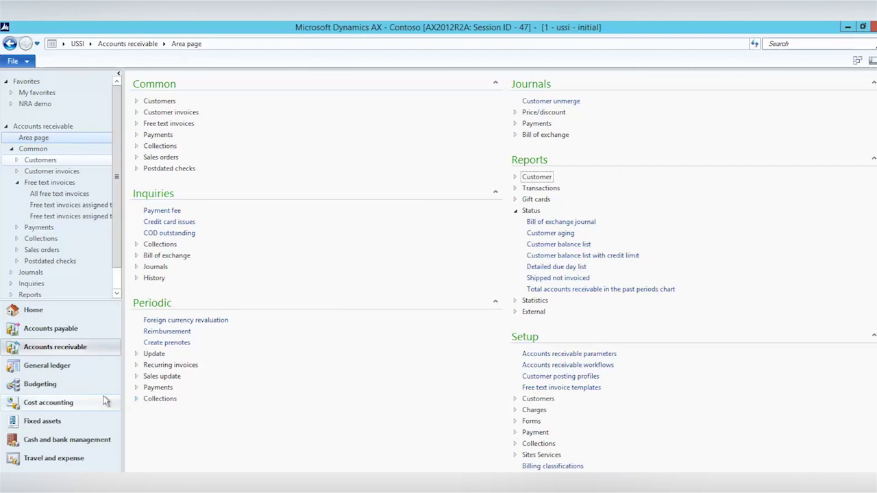
Run the general ledger Customer reconciliation report for 10/1/2016 to 10/31/2016 with posting profile GEN, including details and showing differences only.
click(61, 369)
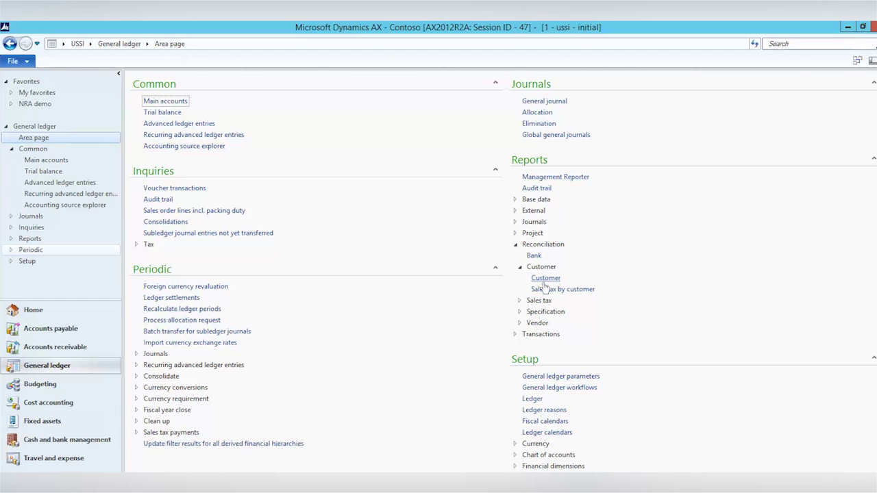
click(547, 279)
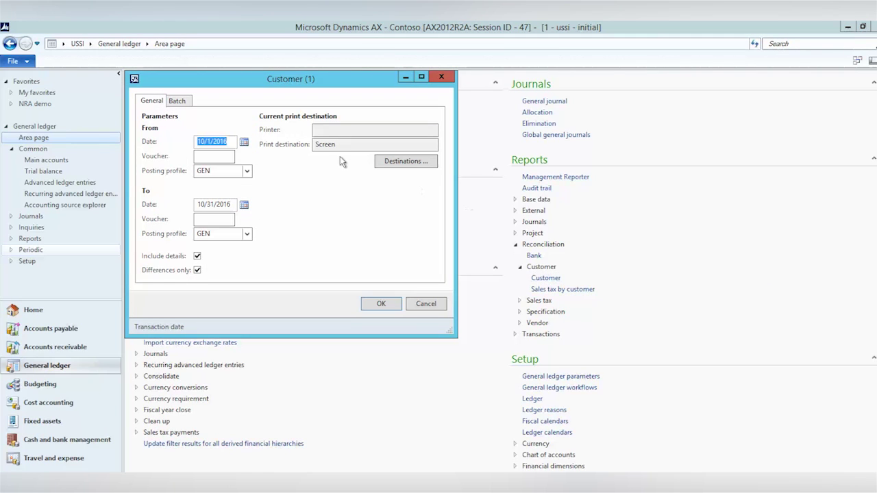
click(228, 142)
click(218, 206)
click(218, 206)
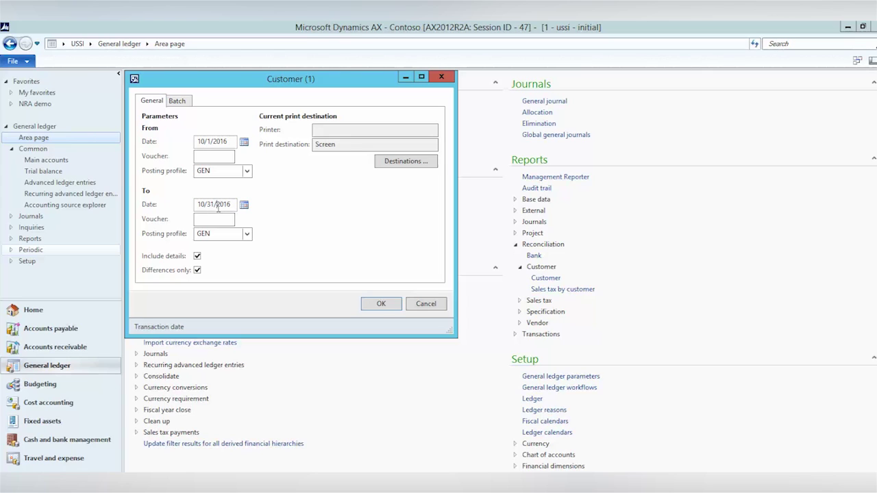
click(219, 171)
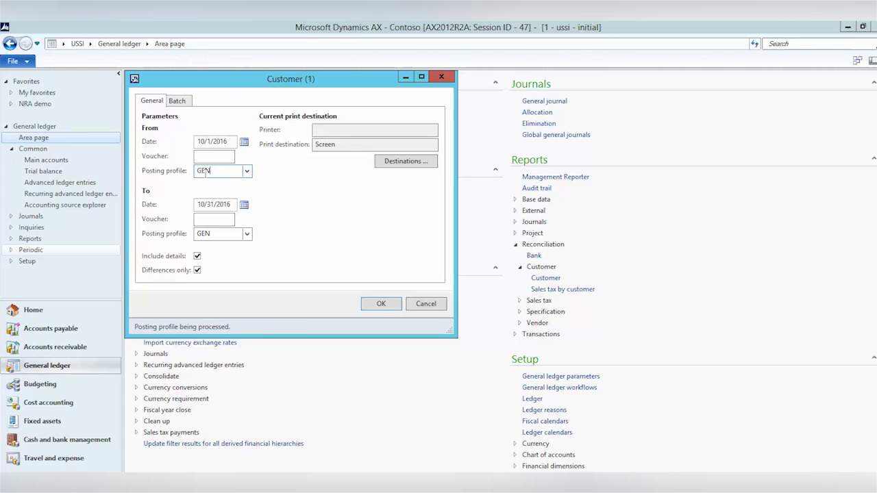
click(247, 171)
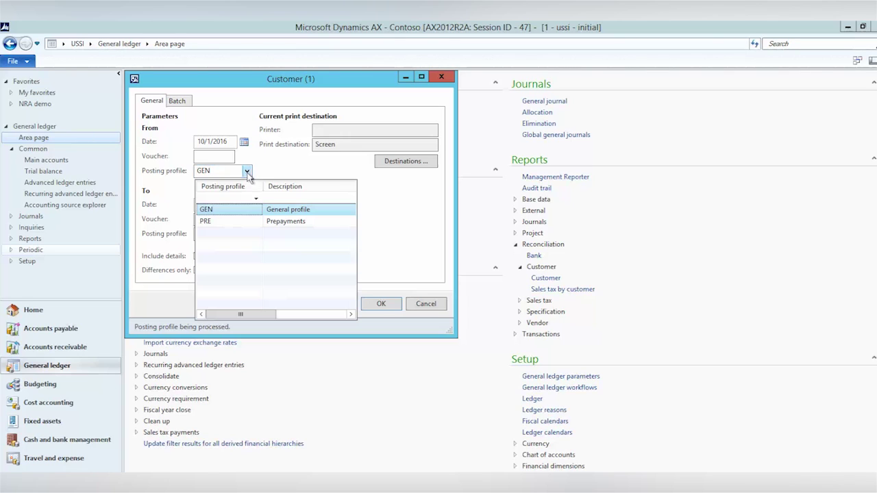
click(226, 207)
click(229, 233)
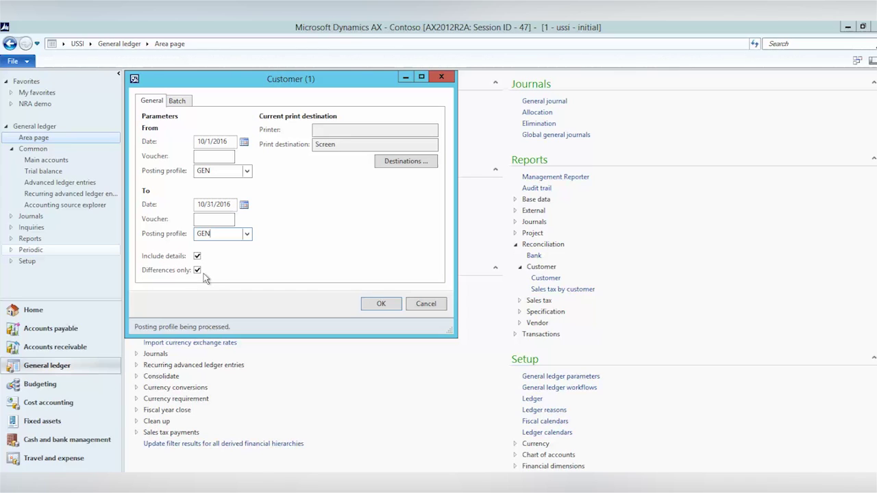
click(382, 304)
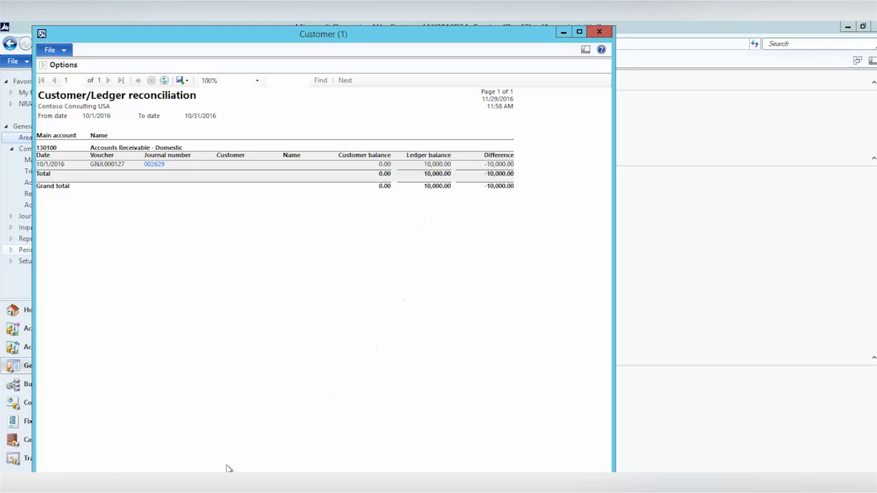
Compare the reconciliation report's difference with the Discrepancy amount in the Excel workbook, then close the report.
click(232, 483)
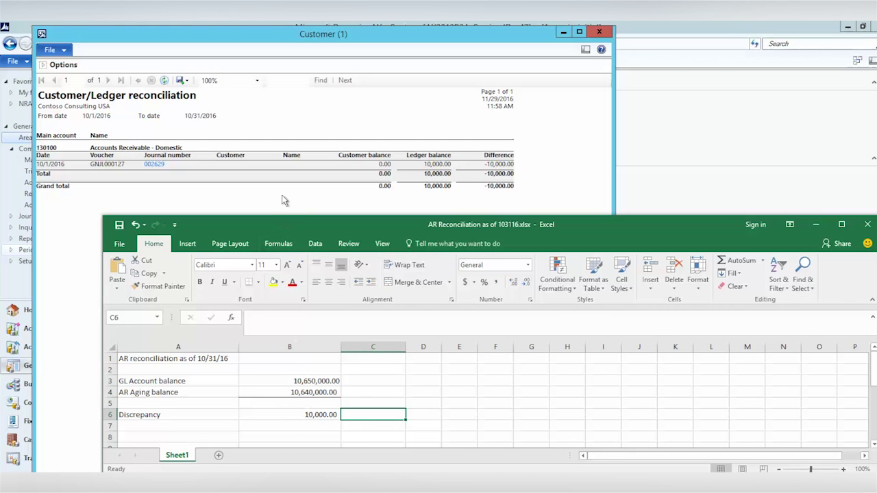
click(280, 192)
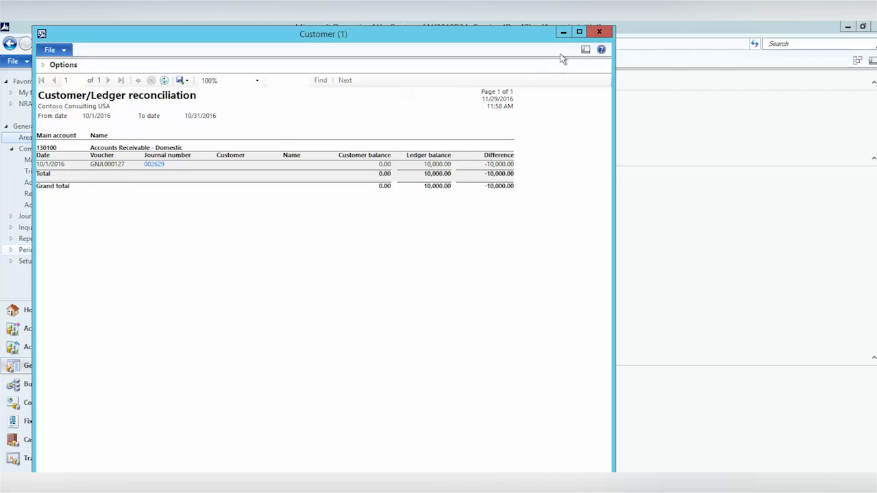
click(599, 32)
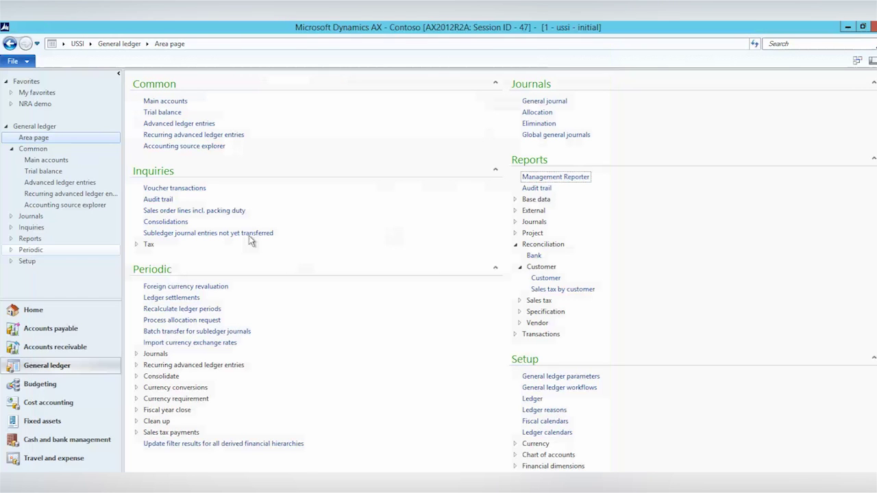
Look up the general ledger voucher transactions using the voucher criterion gn*0127.
click(159, 191)
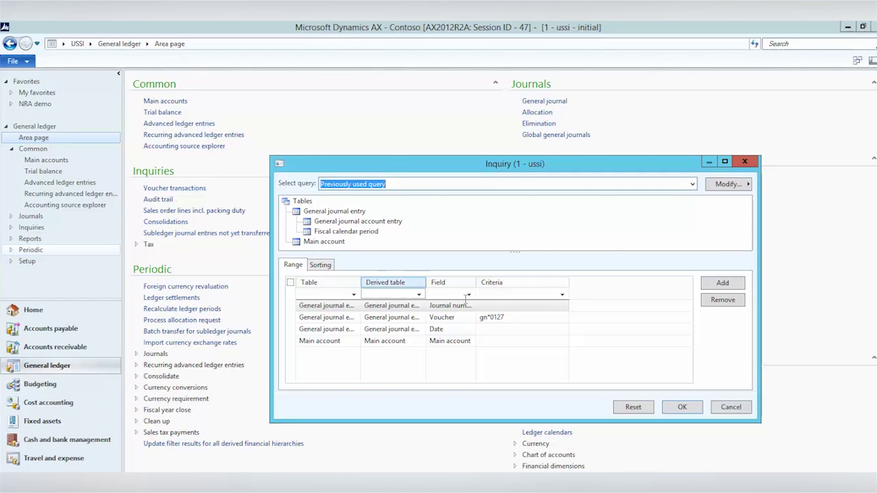
click(500, 320)
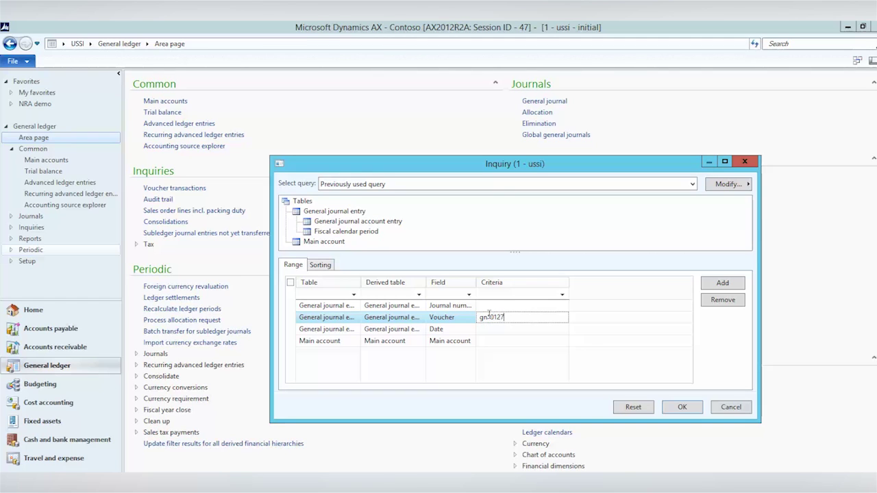
click(684, 410)
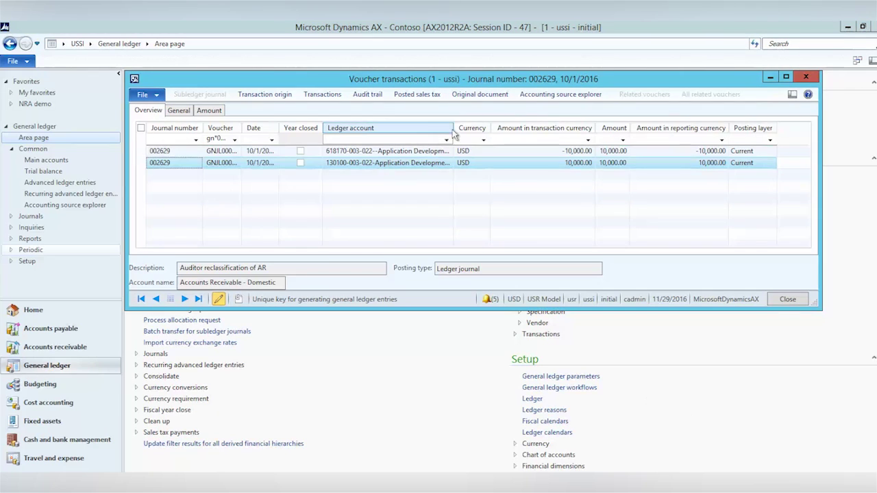
Widen the Ledger account column to read both full account strings, check the voucher's description, then close the voucher transactions.
drag(456, 128, 468, 128)
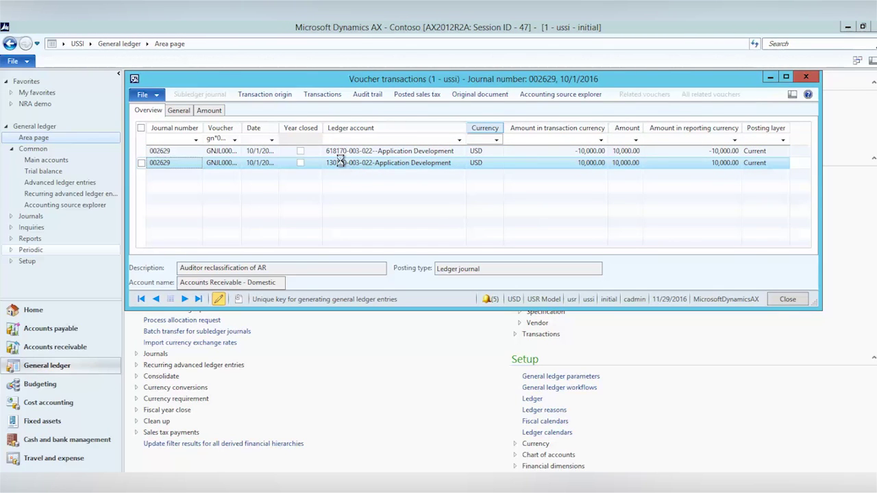
mouse_move(342, 167)
click(305, 268)
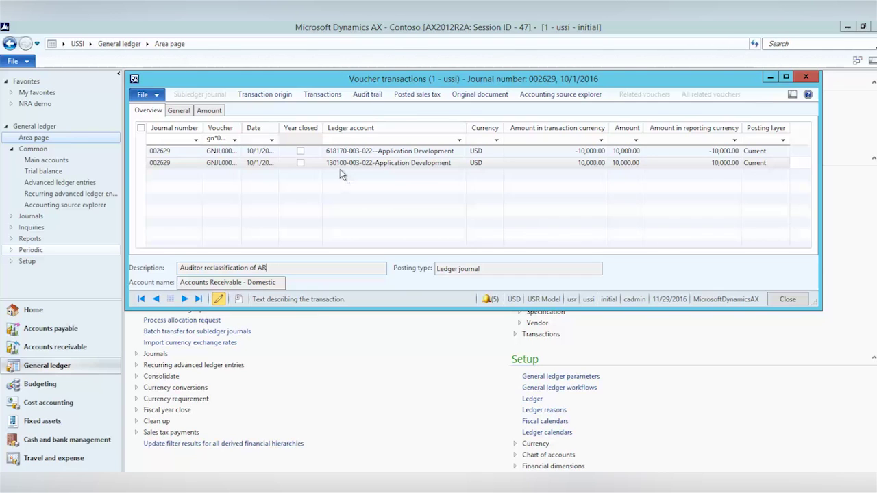
mouse_move(337, 165)
click(801, 77)
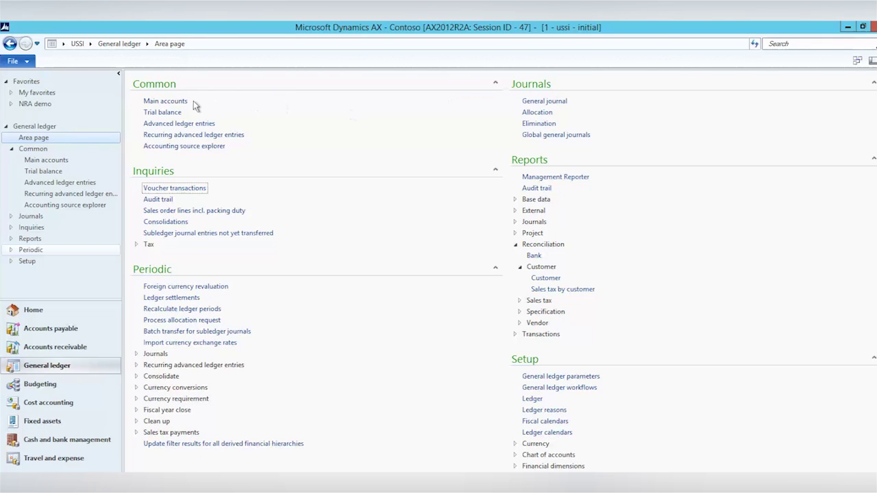
Filter the general ledger's main accounts list for account 130100 to check its manual entry setting.
click(166, 101)
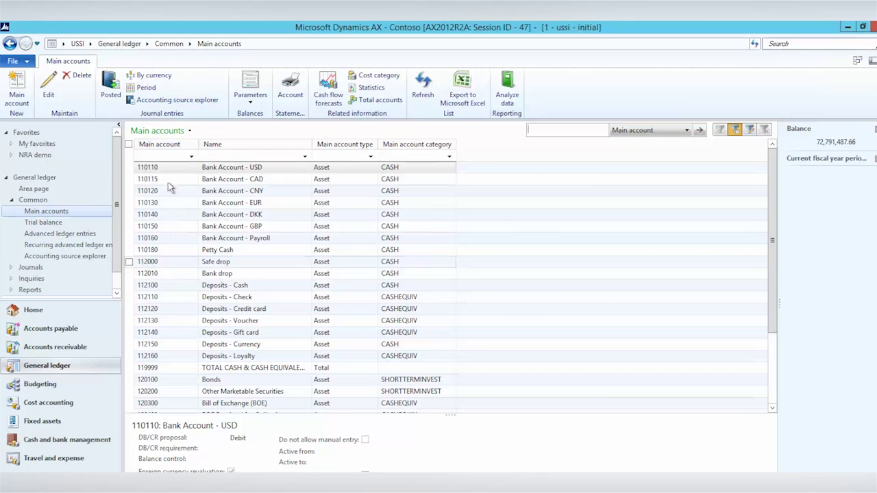
click(160, 156)
text(130100)
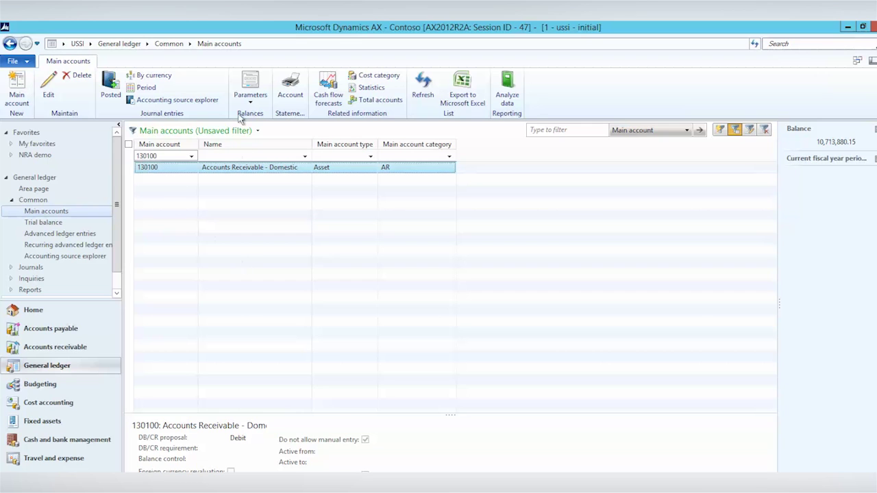
Leave the main accounts list and open the Accounts receivable area page.
click(118, 44)
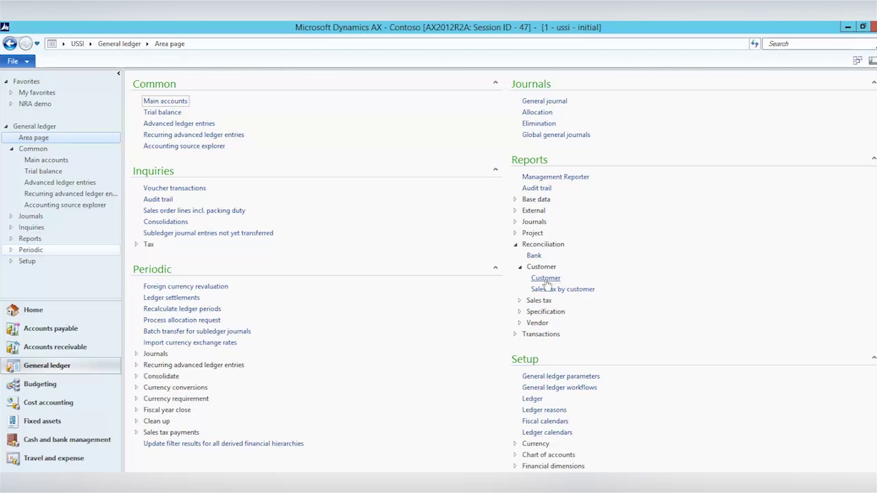
click(69, 351)
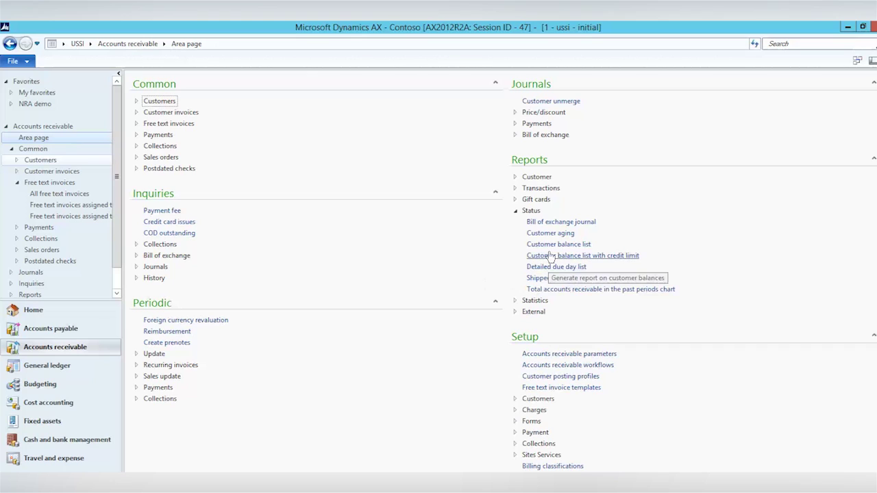